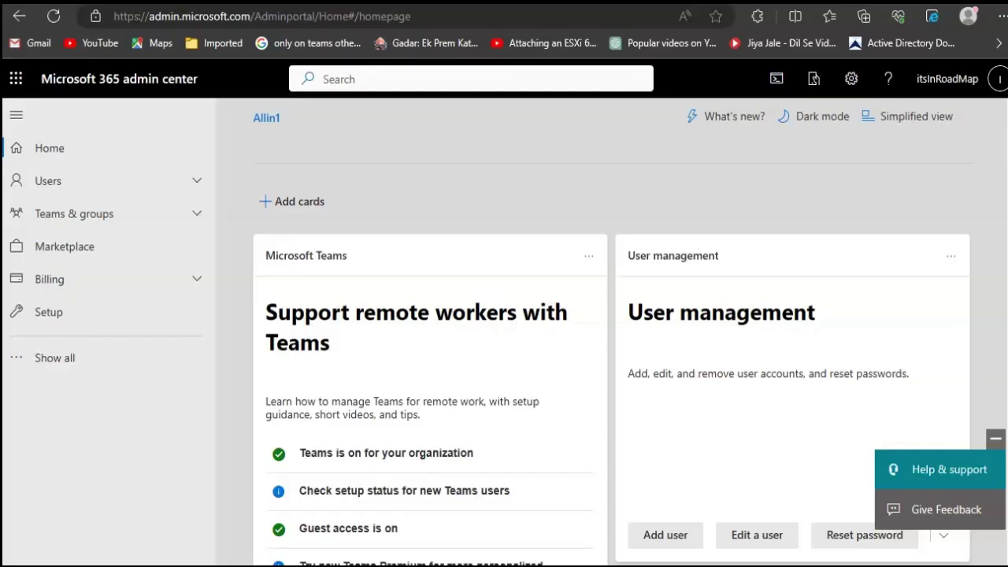
Open the Exchange admin center from the full list of admin centers
click(49, 359)
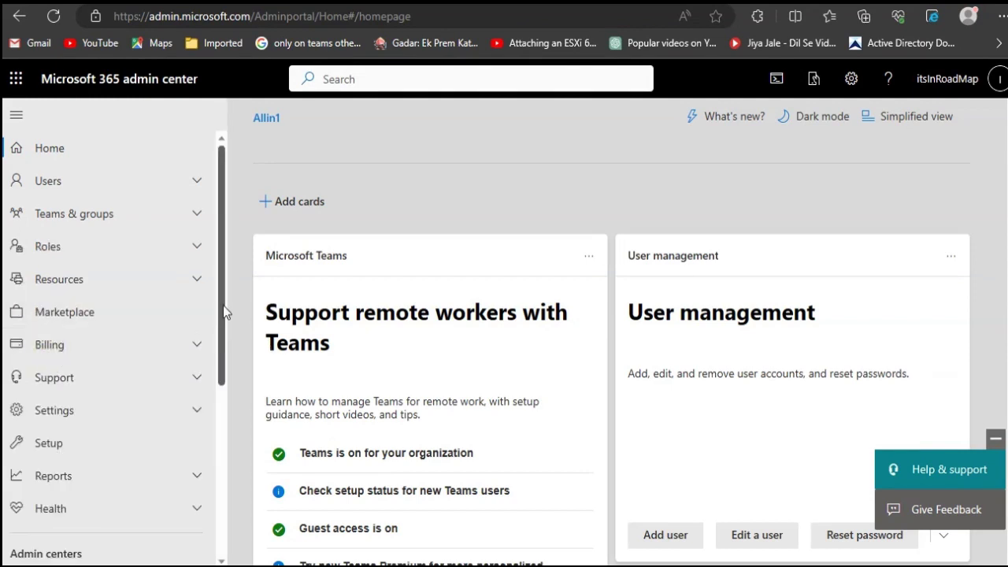
drag(214, 304, 227, 474)
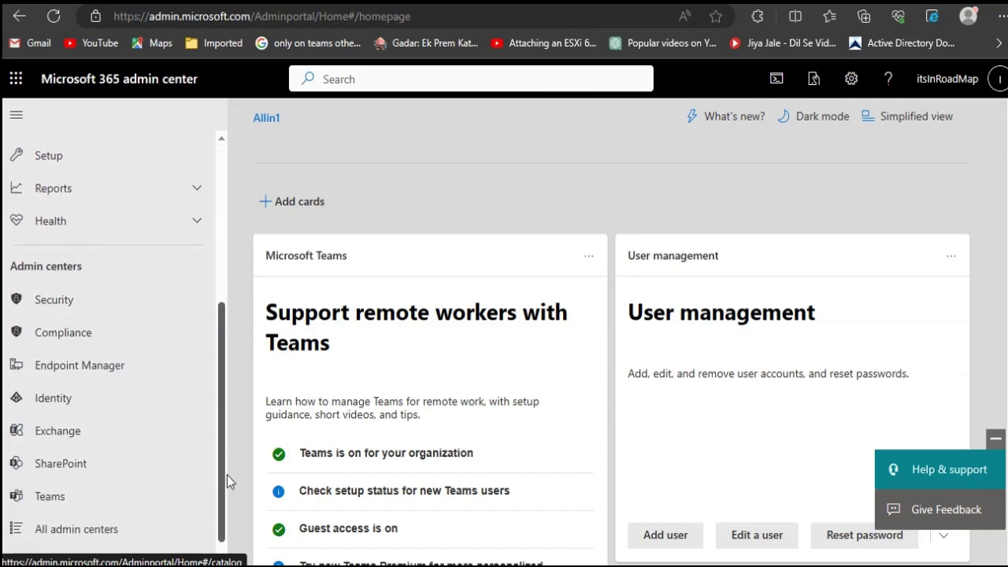
click(159, 431)
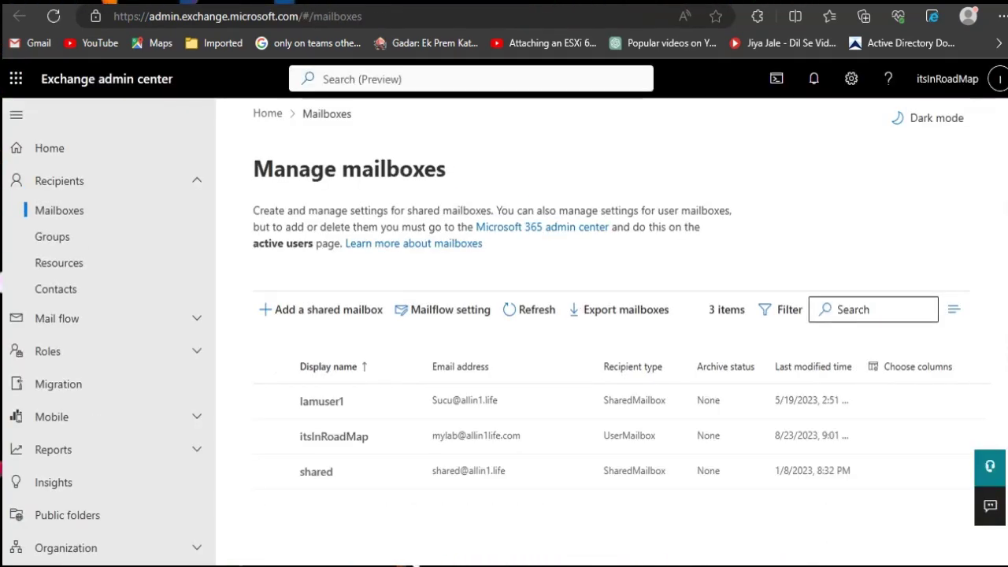
Open the mail flow rules page in the Exchange admin center
click(96, 453)
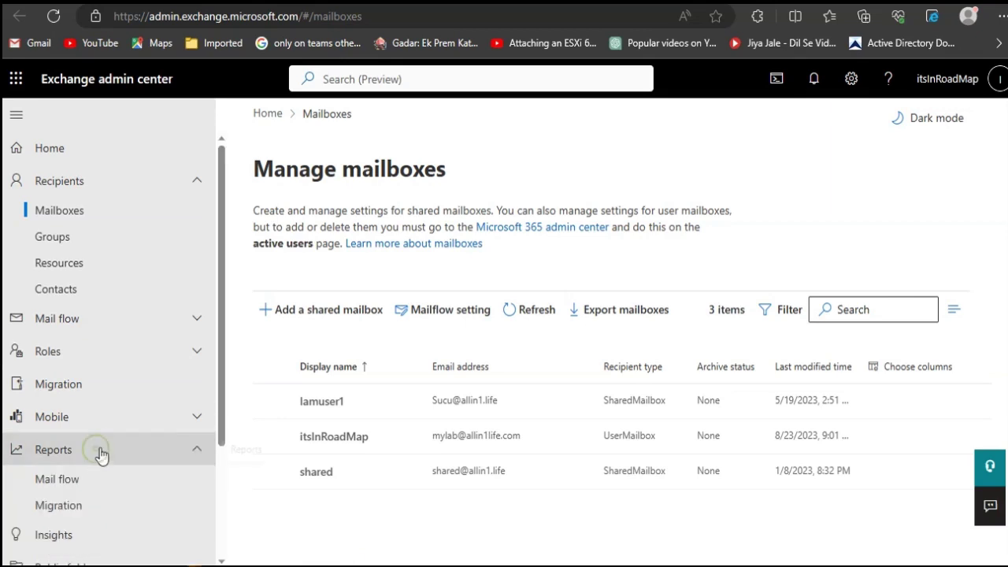
click(71, 324)
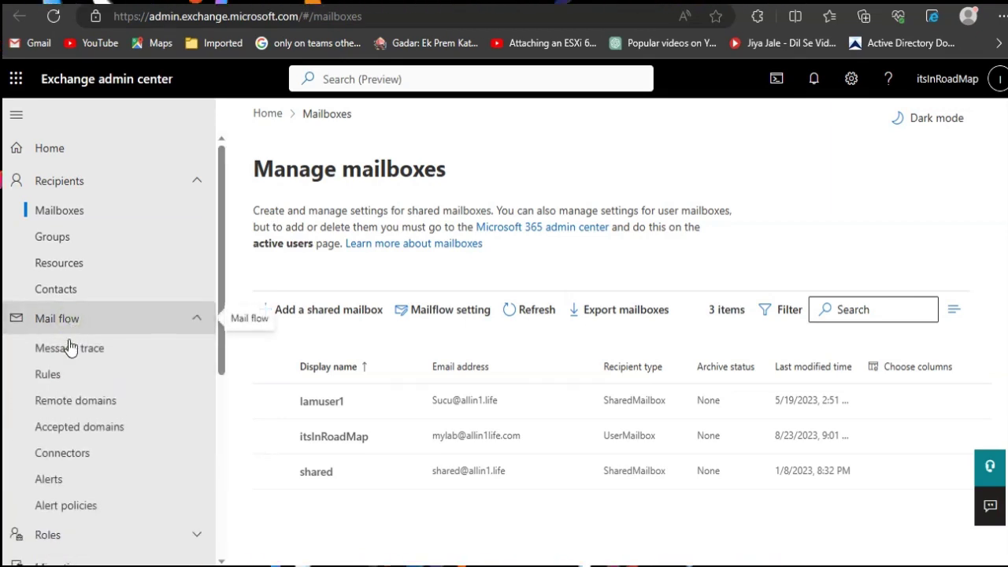
click(50, 376)
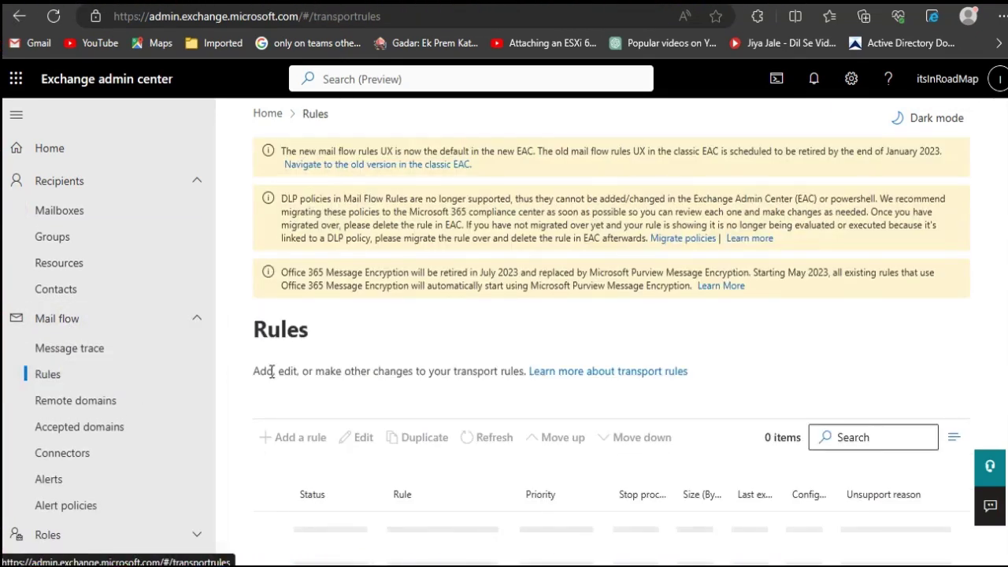
scroll(288, 386, down, 2)
scroll(291, 388, up, 2)
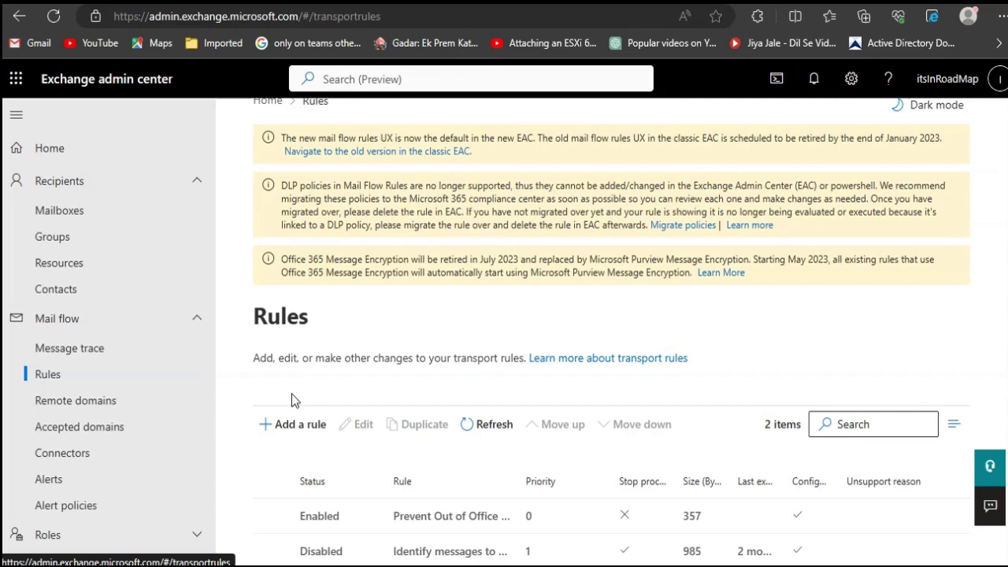
Start a new transport rule from the Apply disclaimers template and name it "External Email Warning Rule"
click(296, 425)
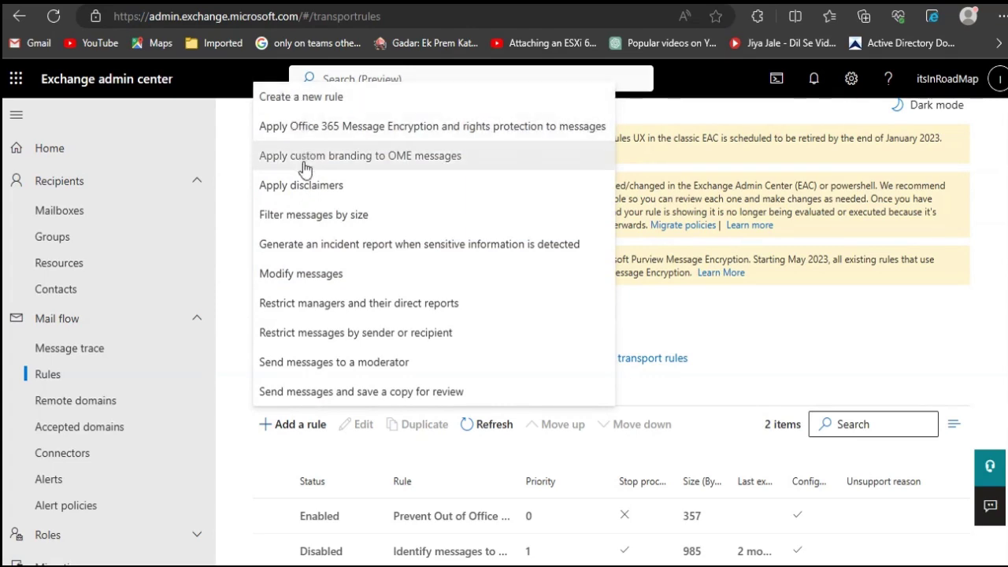
click(306, 192)
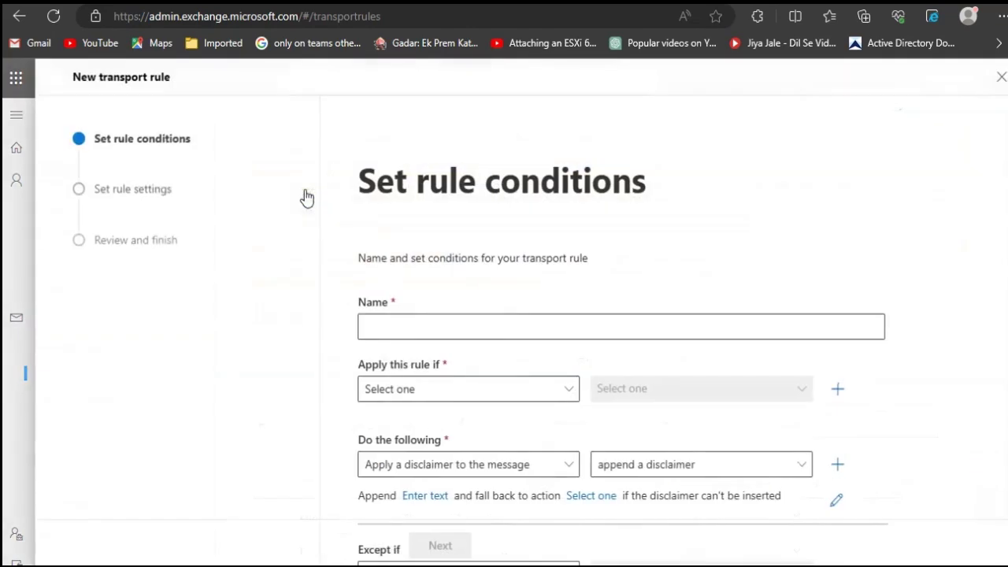
click(443, 330)
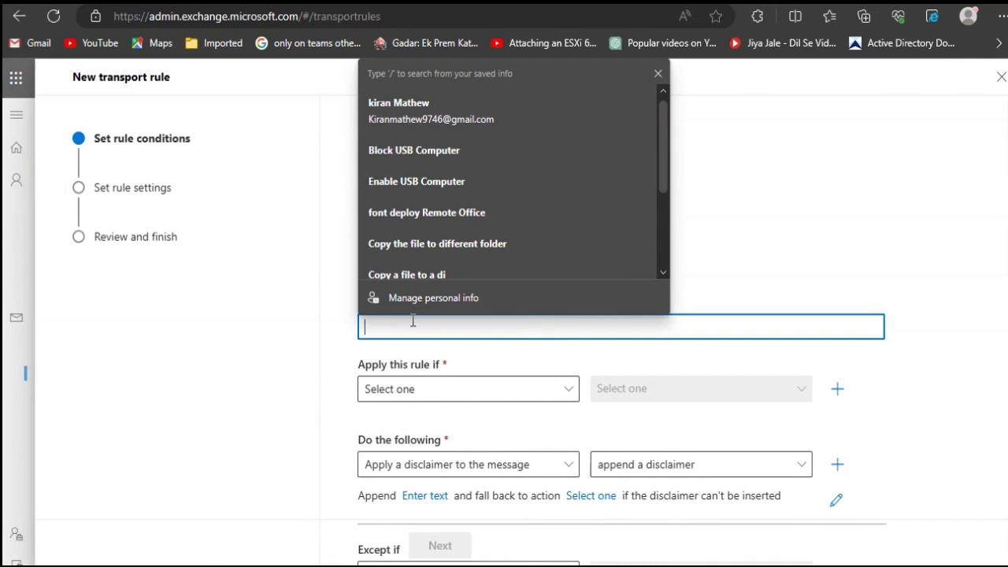
text(Ex)
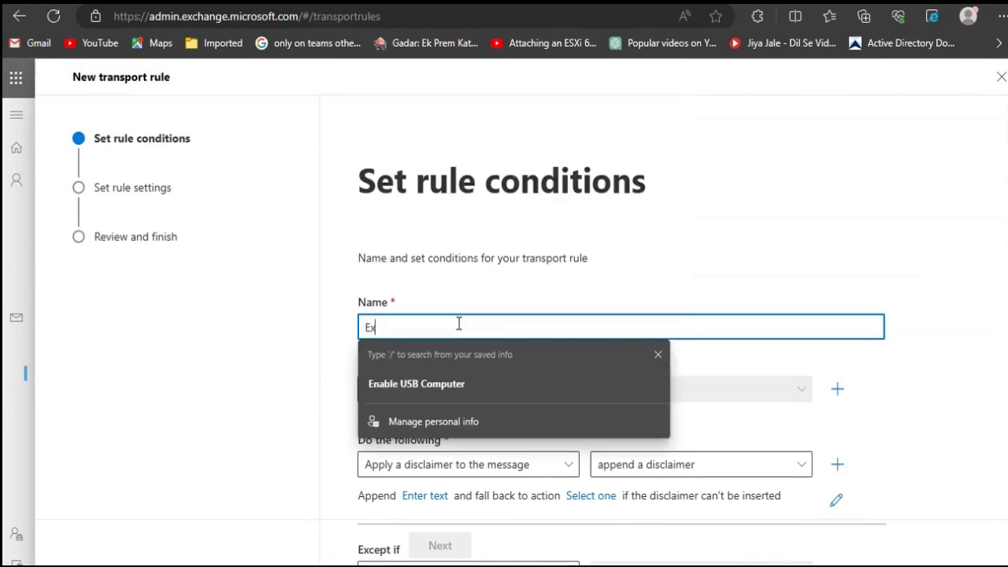
text(ternal Ema)
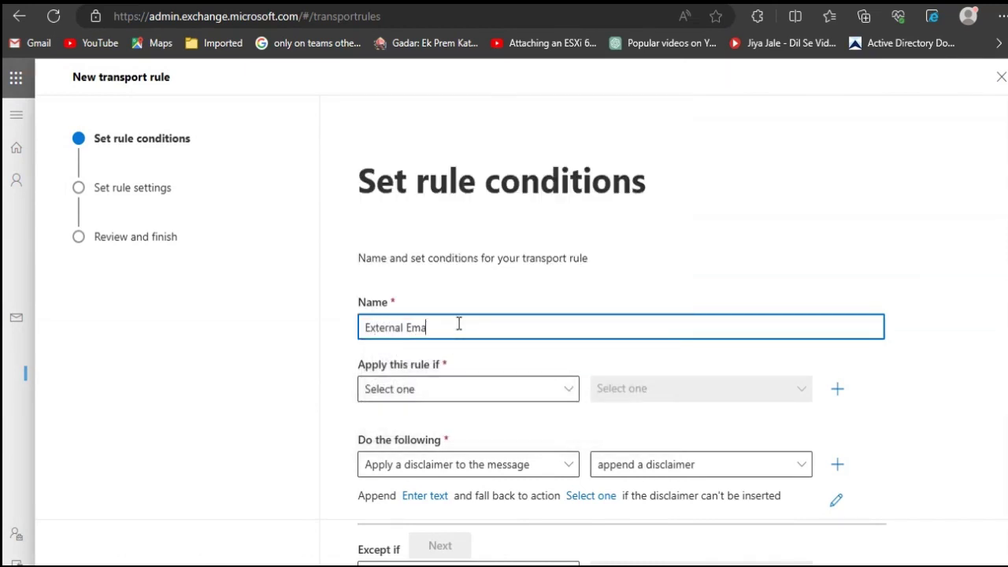
text(il Warning Rule)
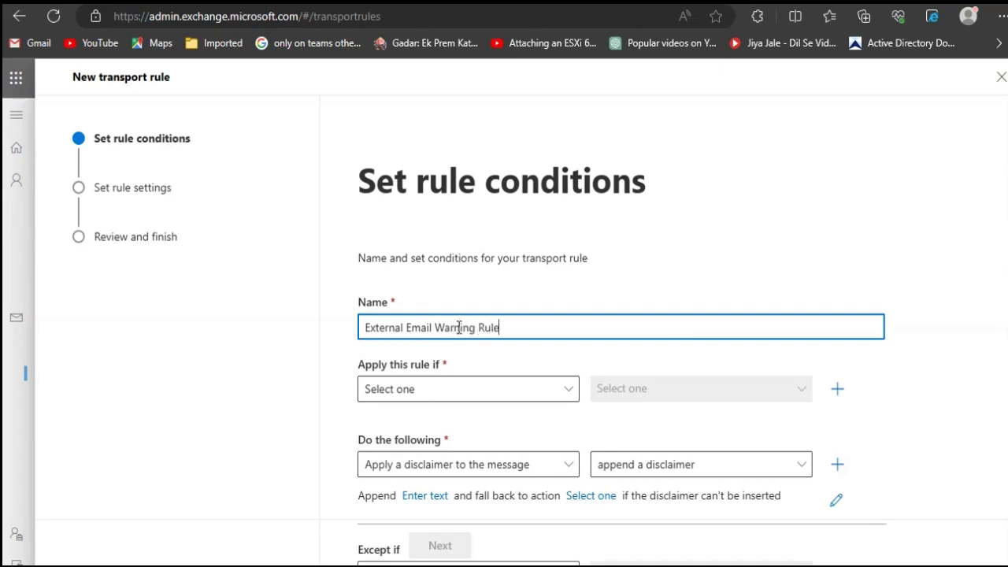
Set the rule to apply if the sender is external/internal, with the sender location Outside the organization
click(455, 390)
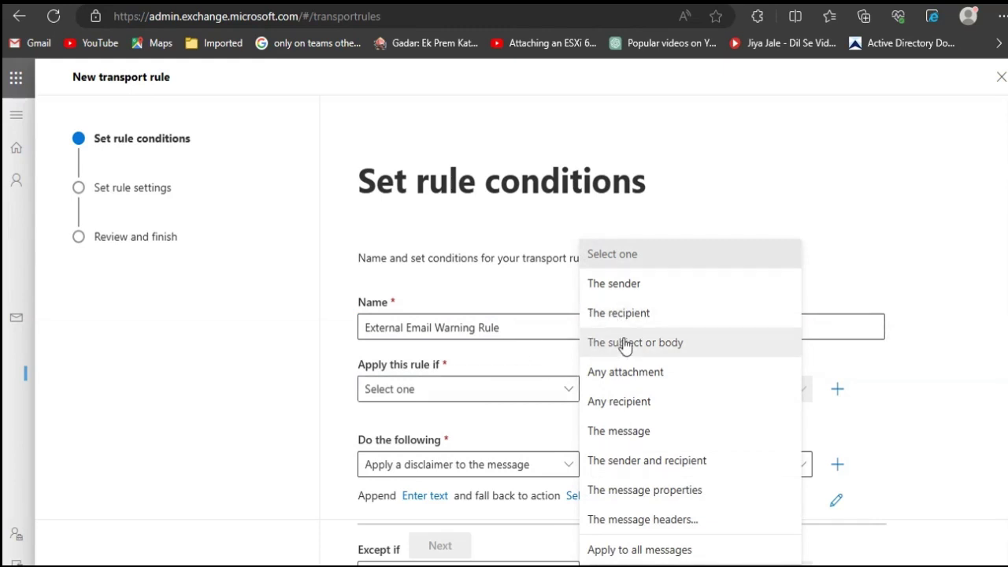
click(622, 285)
click(659, 400)
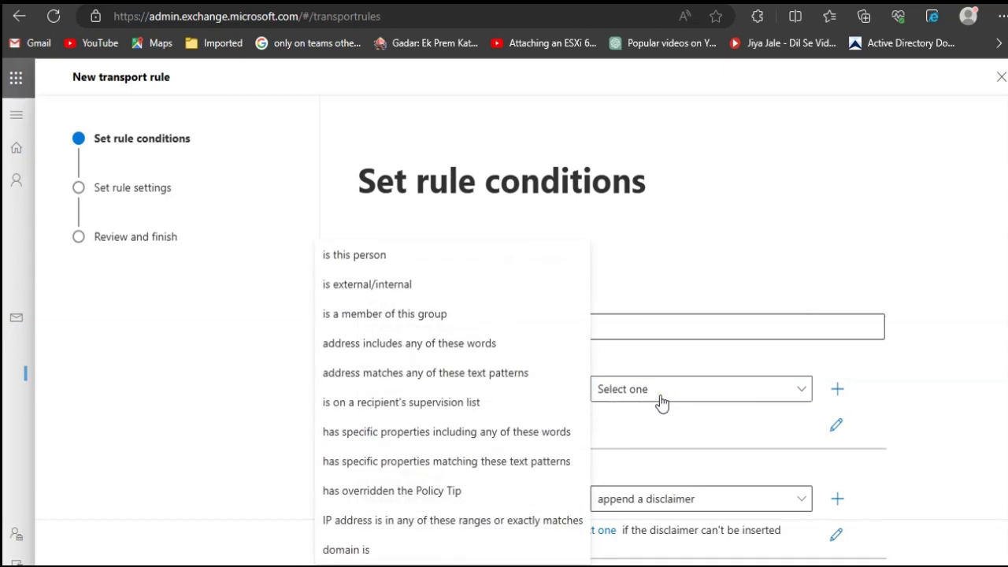
click(393, 295)
click(669, 201)
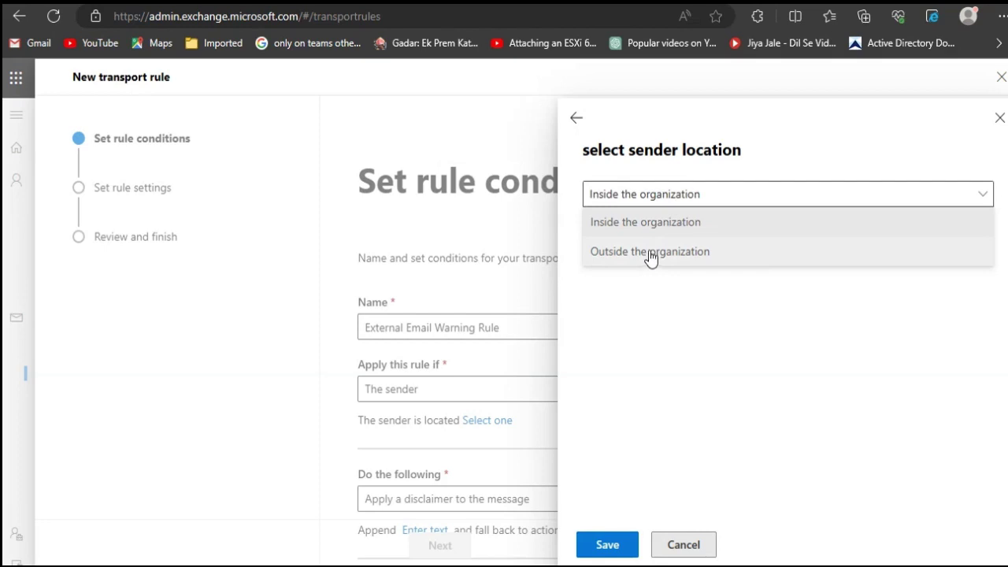
click(649, 253)
click(603, 544)
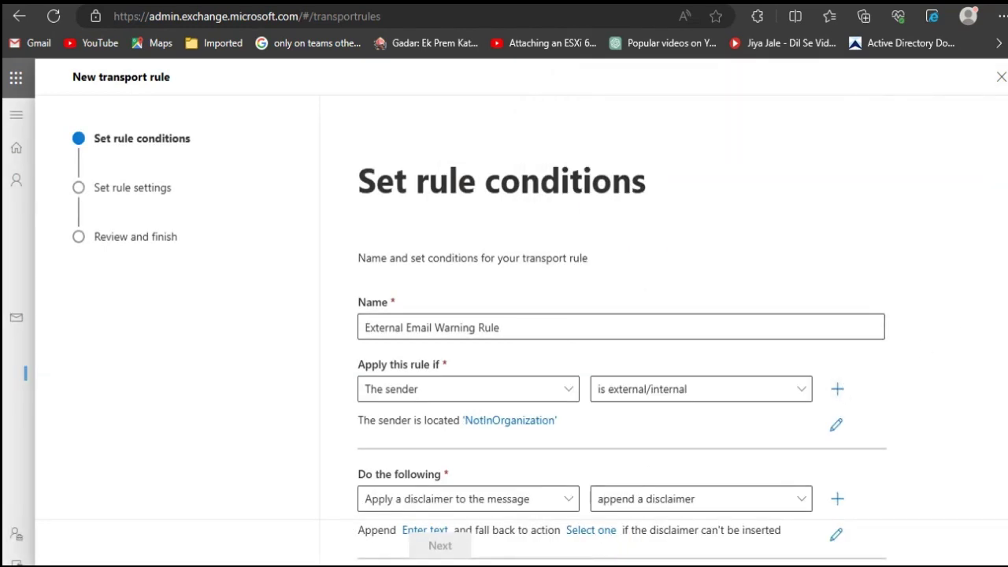
right_click(1005, 137)
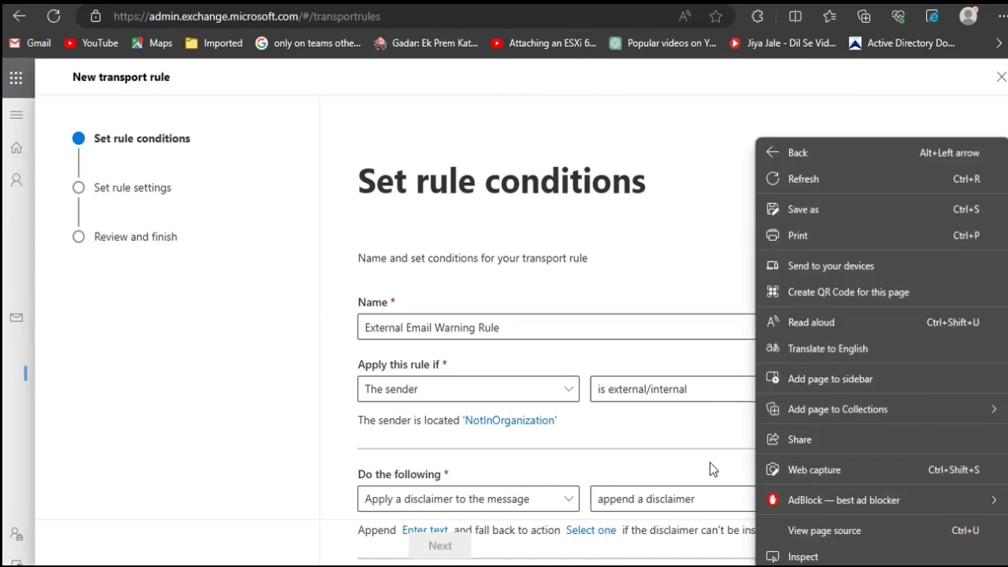
Keep the action Apply a disclaimer to the message and set it to prepend a disclaimer
click(531, 496)
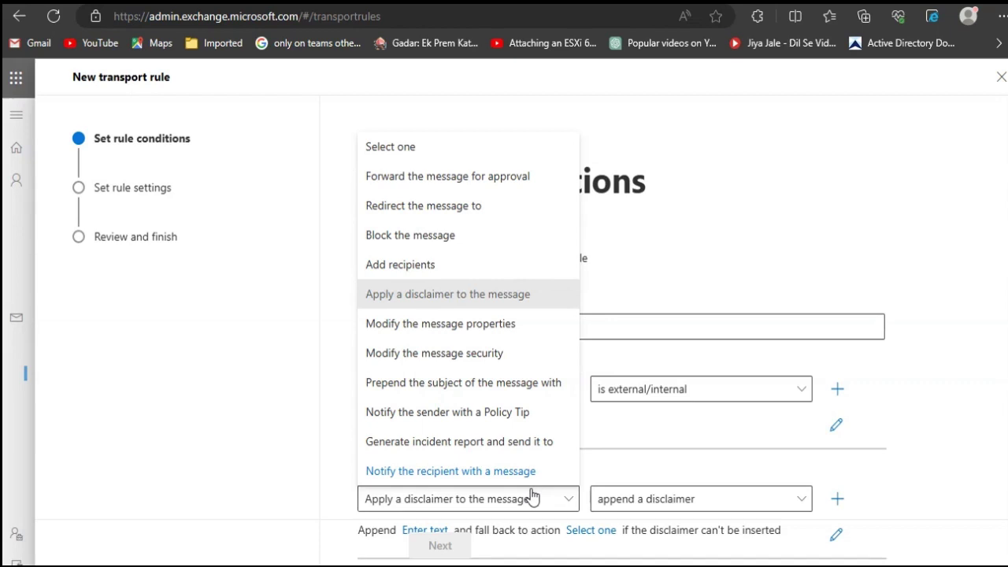
click(701, 504)
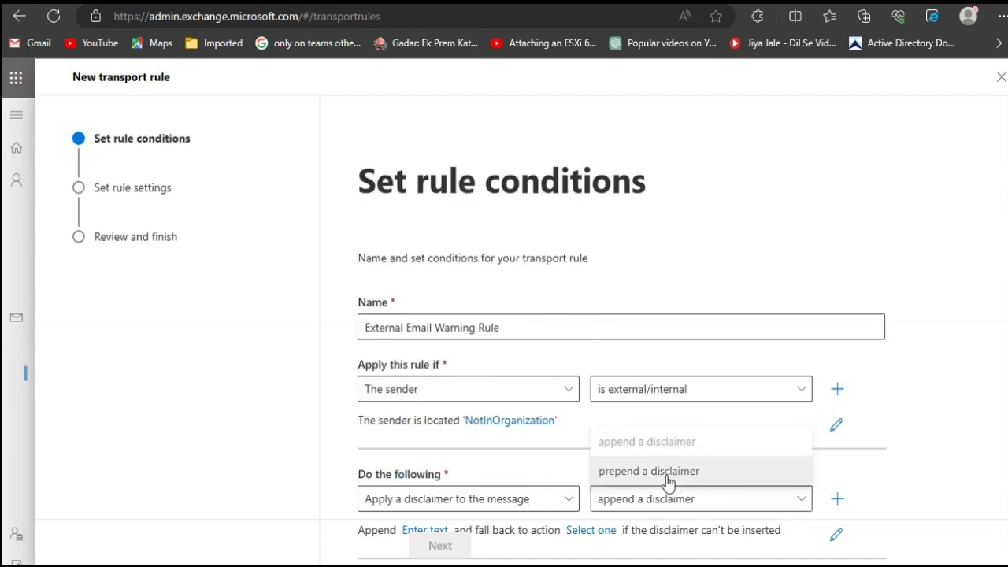
click(668, 472)
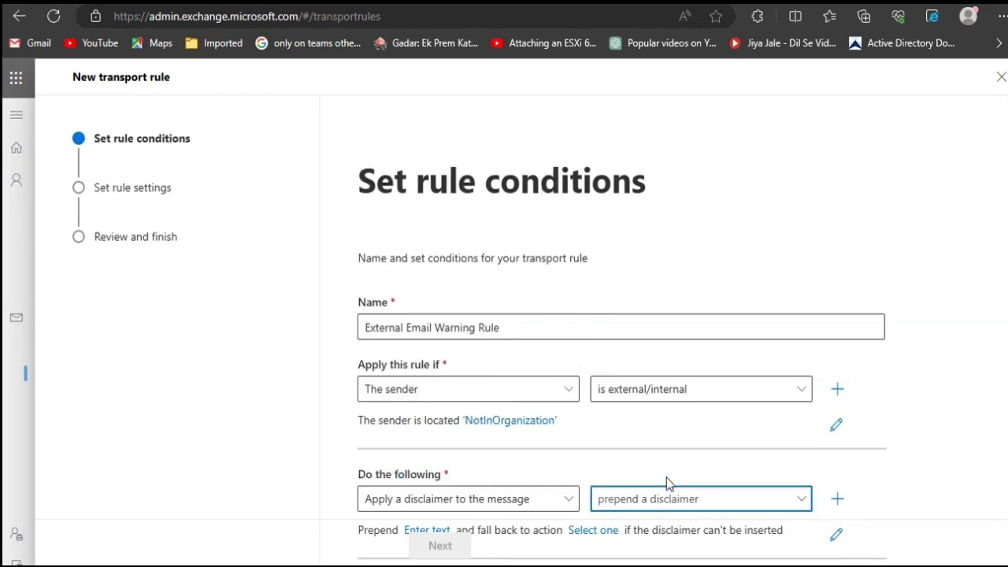
Paste the prepared HTML disclaimer beginning "CAUTION: This email originated from outside of the organization" as the text to prepend and save it
scroll(666, 483, down, 2)
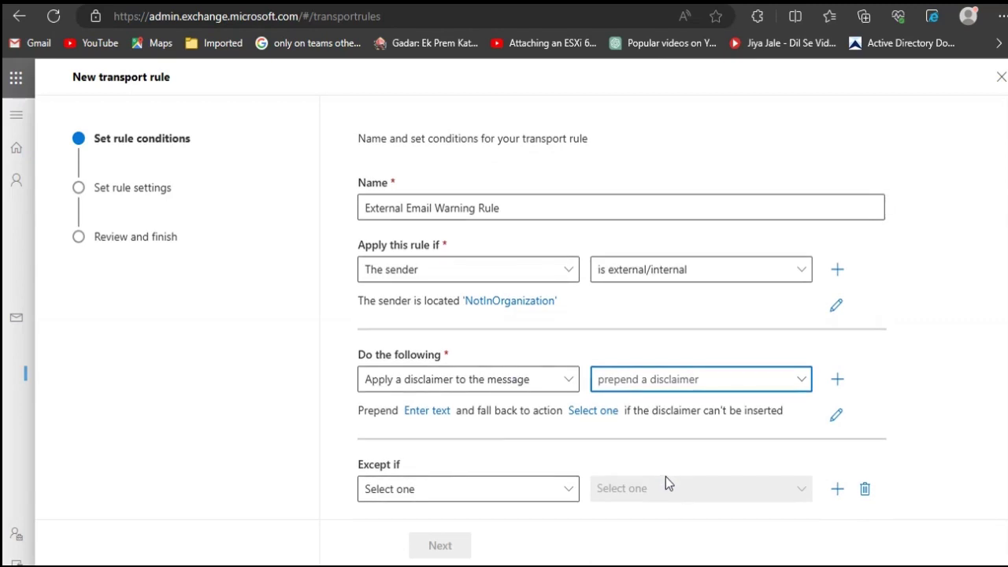
click(411, 411)
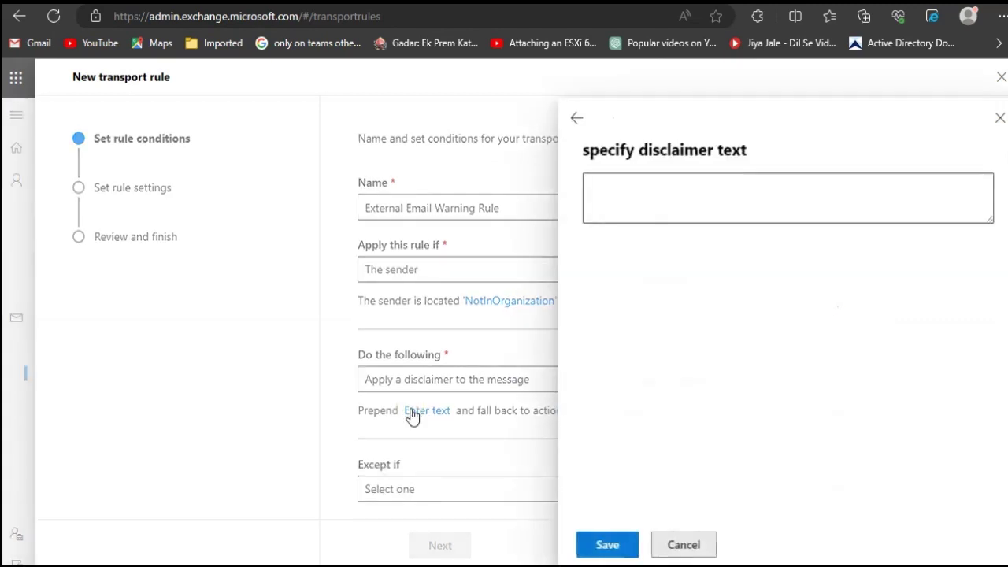
click(652, 193)
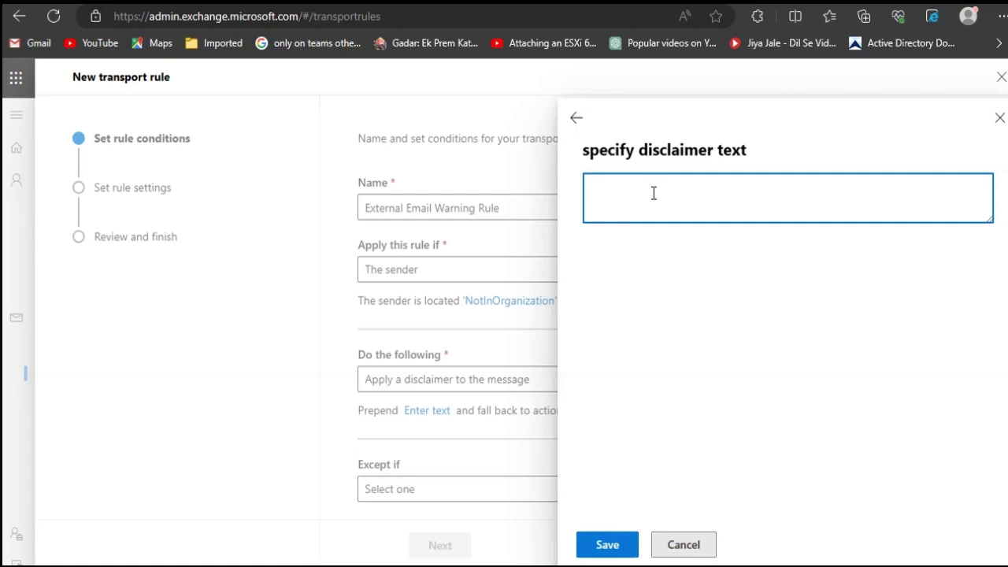
key(ctrl+v)
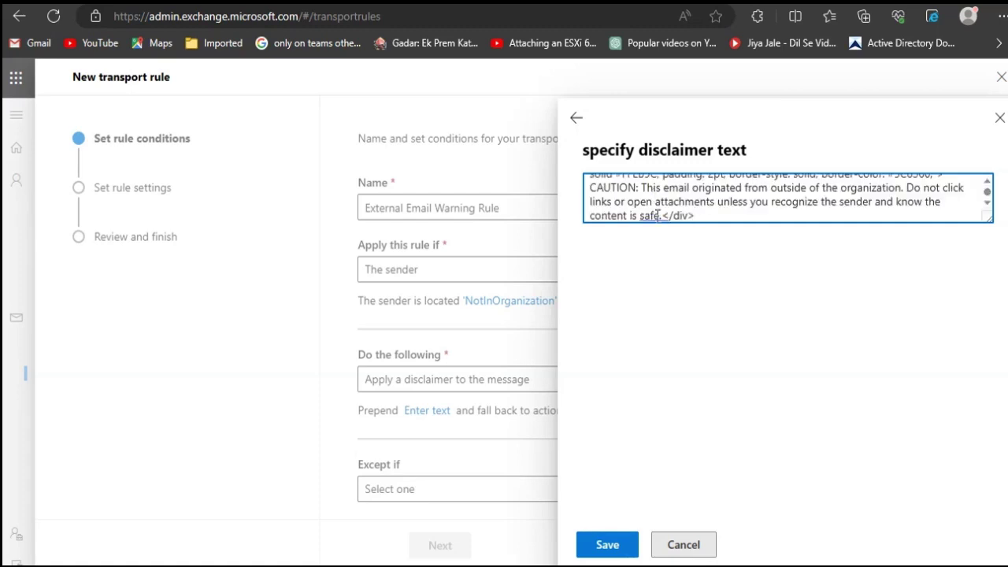
click(608, 542)
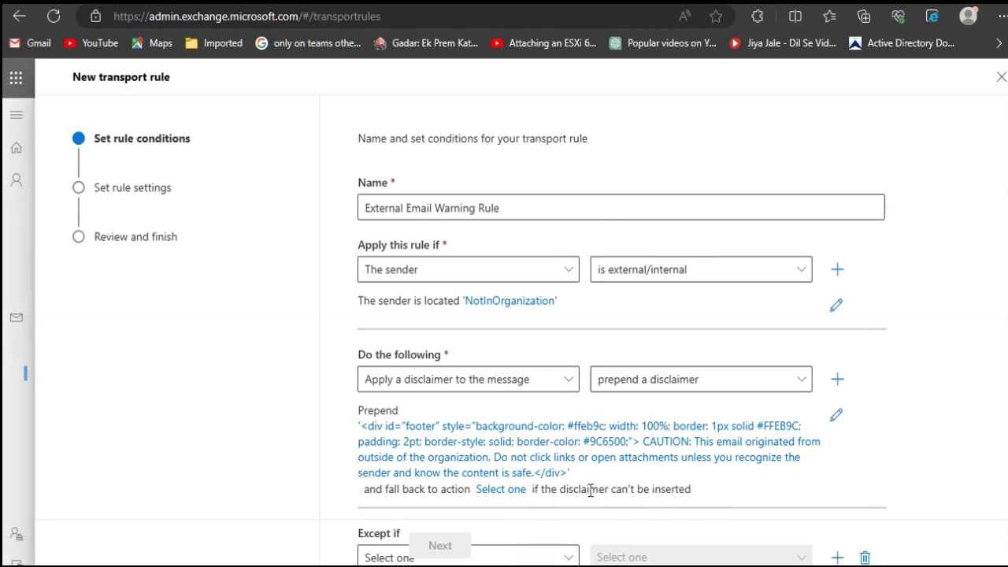
Set the fallback action to Wrap for when the disclaimer can't be inserted and save it
click(505, 490)
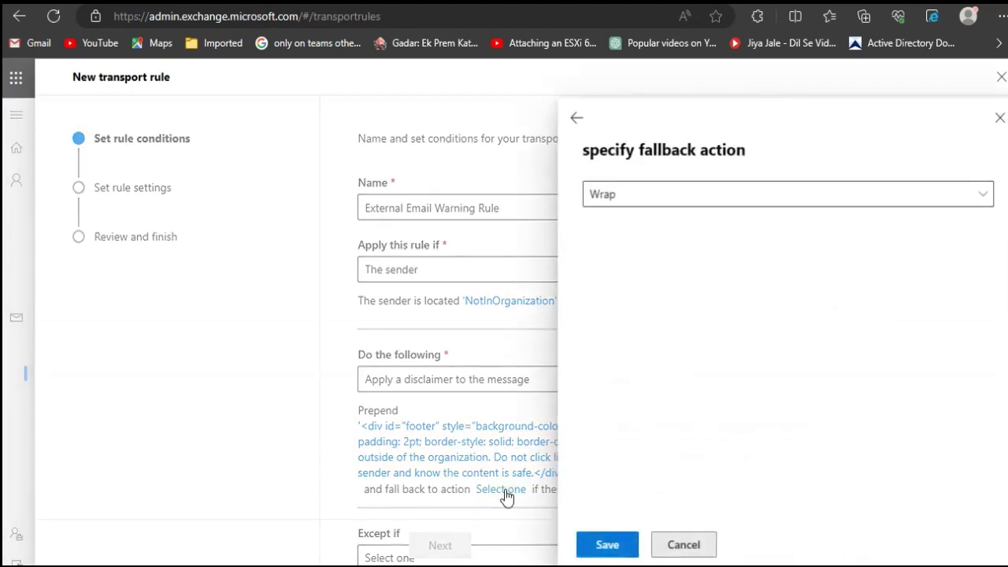
click(631, 207)
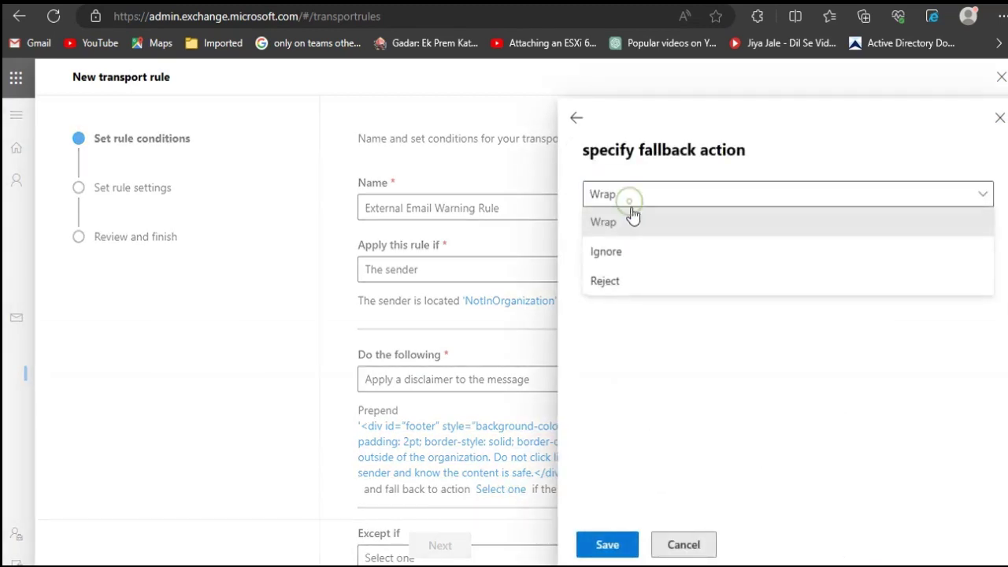
click(628, 228)
click(607, 545)
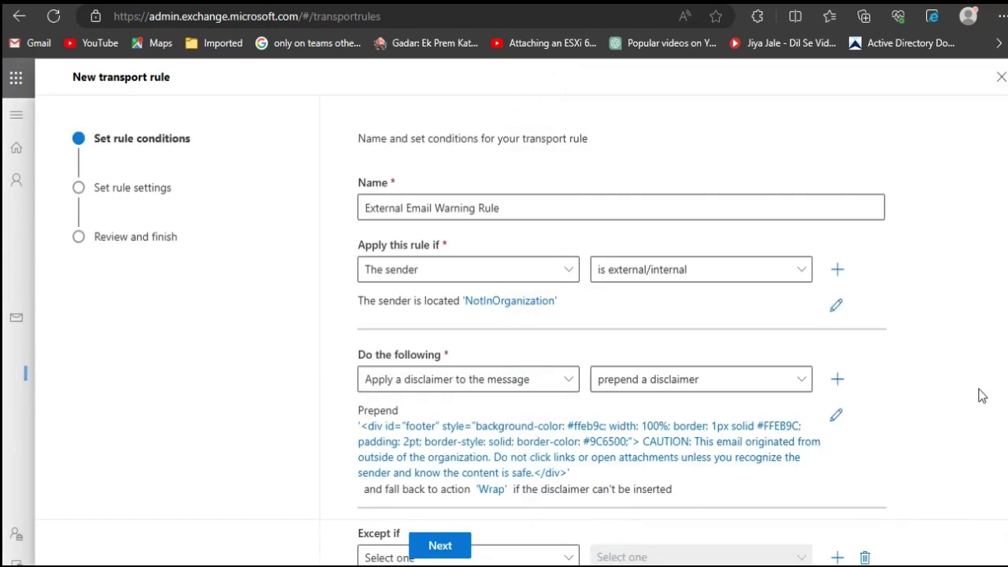
Accept the default rule settings in Enforce mode, finish creating the rule and return to the rules list
scroll(980, 395, down, 1)
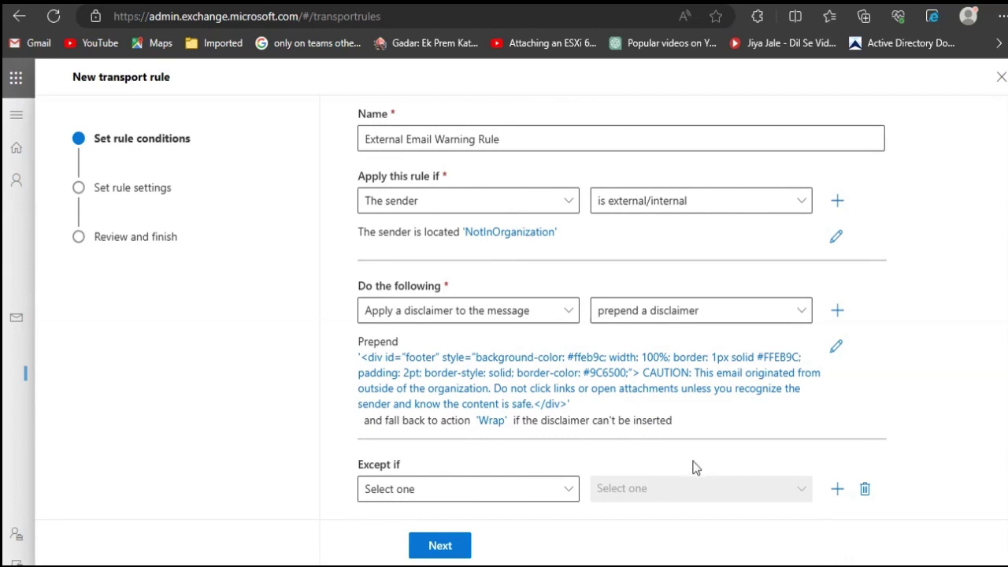
click(443, 542)
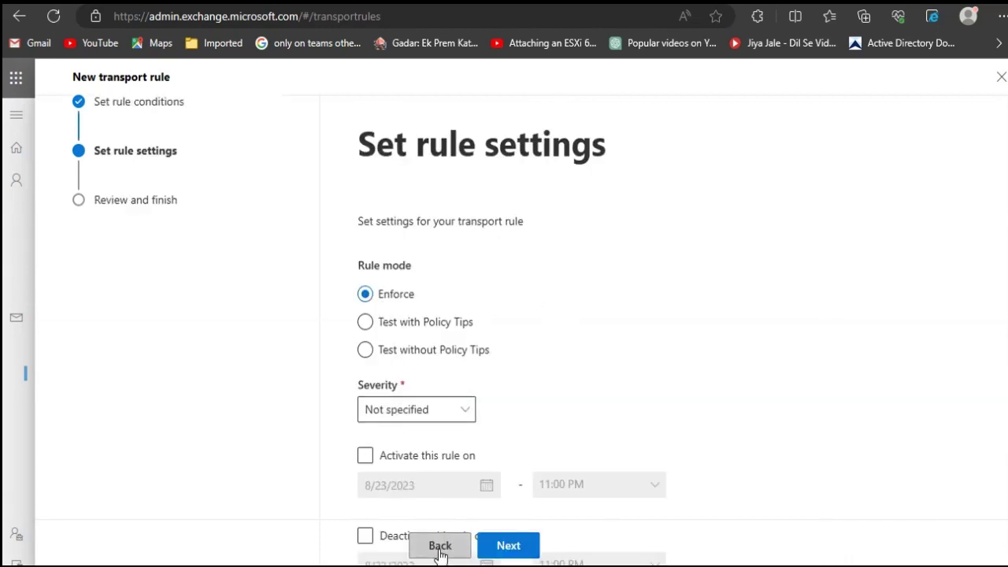
click(508, 545)
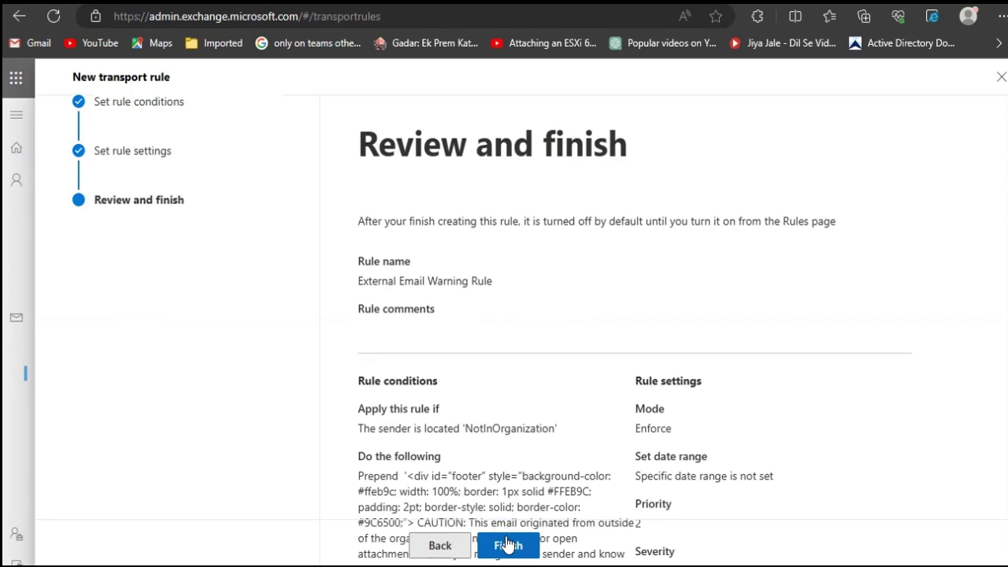
click(508, 545)
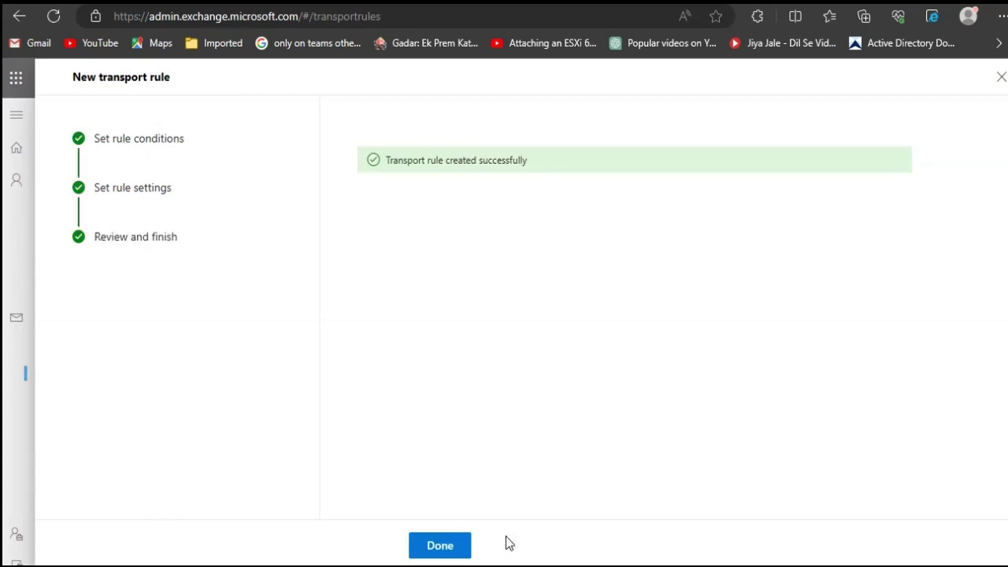
click(455, 545)
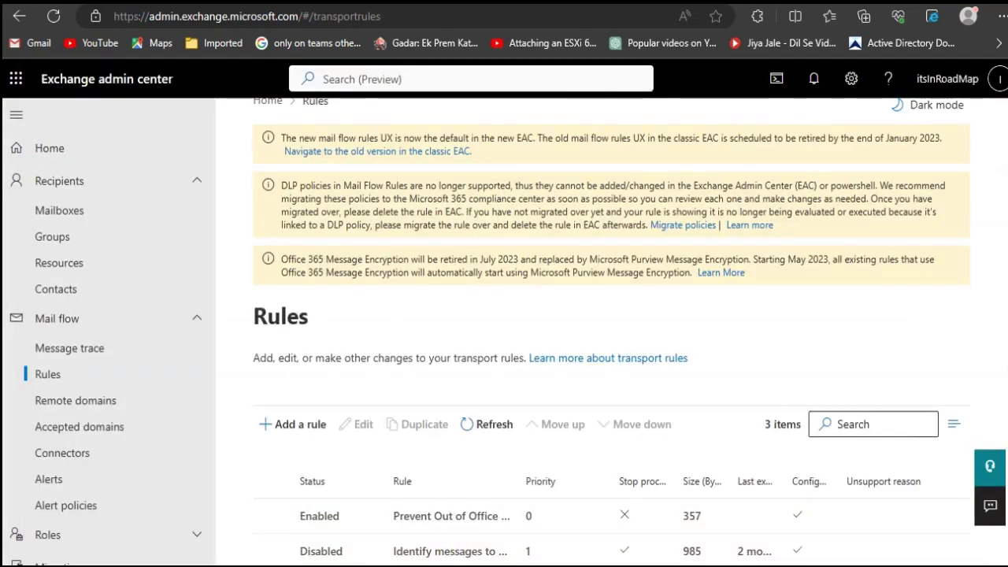
scroll(1006, 289, down, 1)
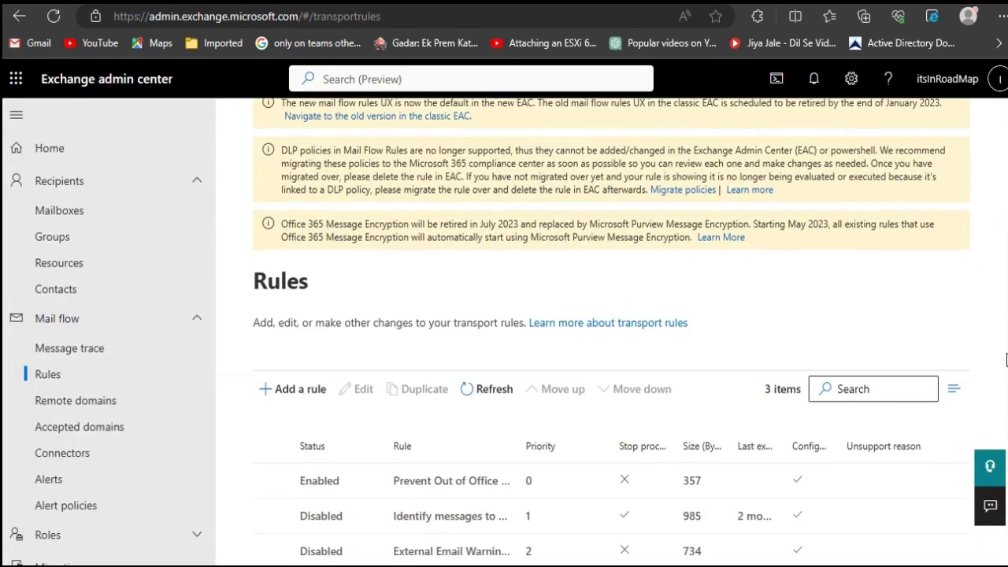
Enable the External Email Warning Rule from its details and return to the rules list
click(336, 552)
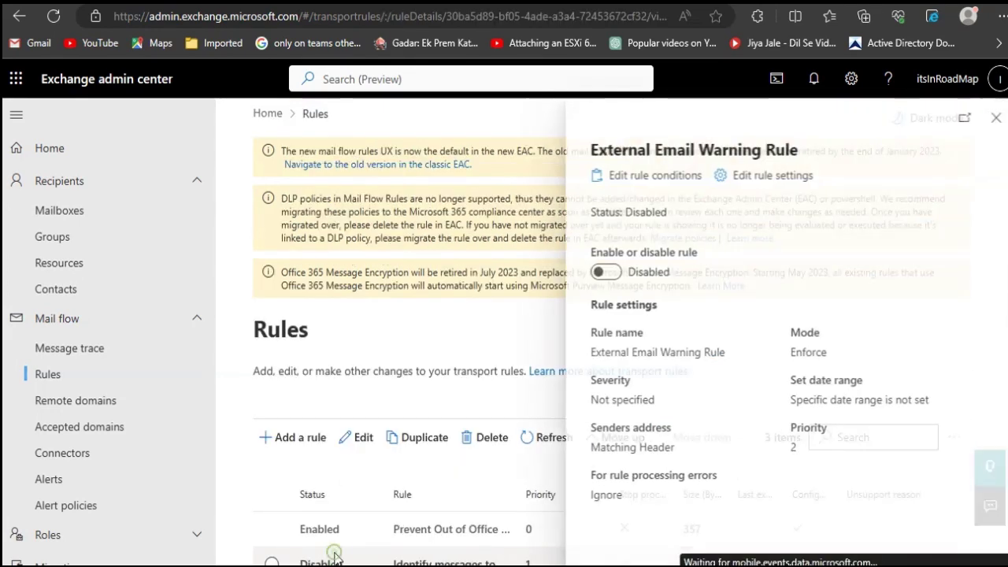
click(598, 273)
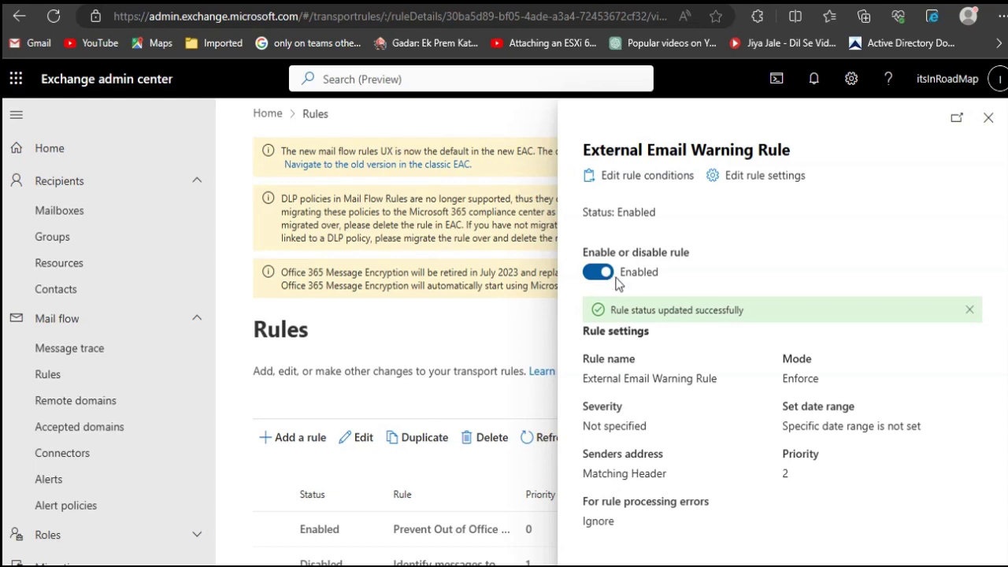
drag(613, 310, 724, 316)
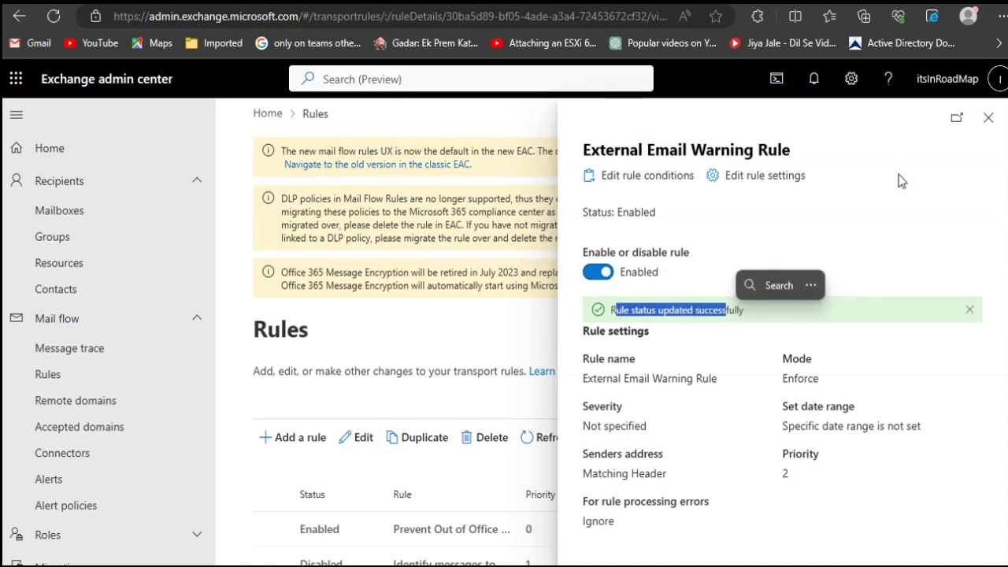
click(986, 119)
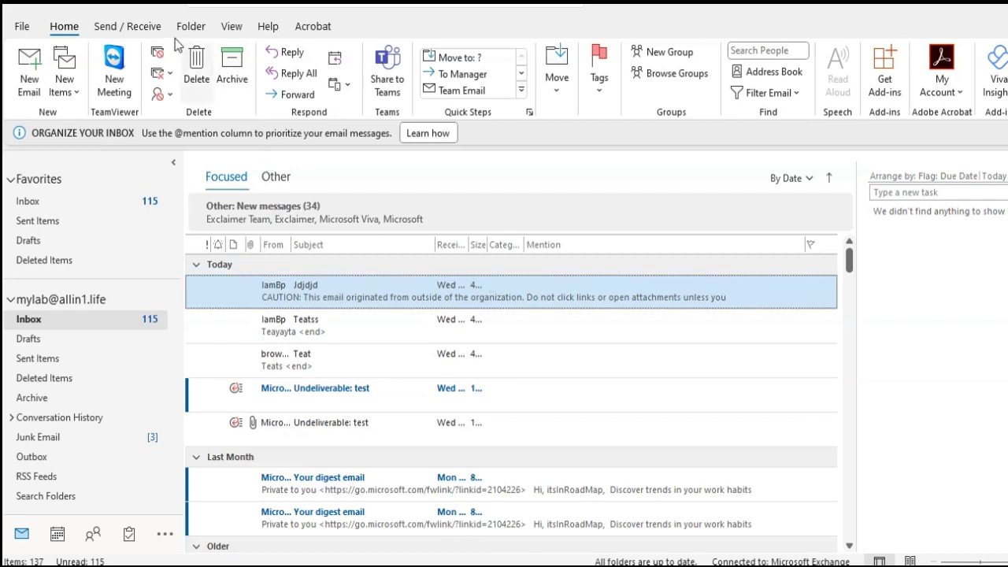
In Outlook, update the inbox folder and open the new external message "Testtt" to check for the caution disclaimer
click(141, 28)
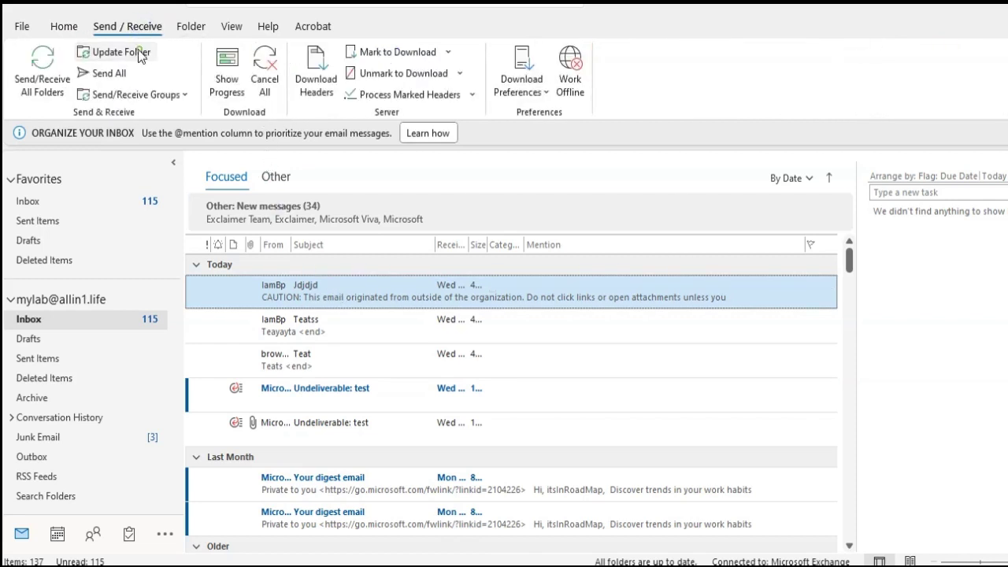
click(120, 51)
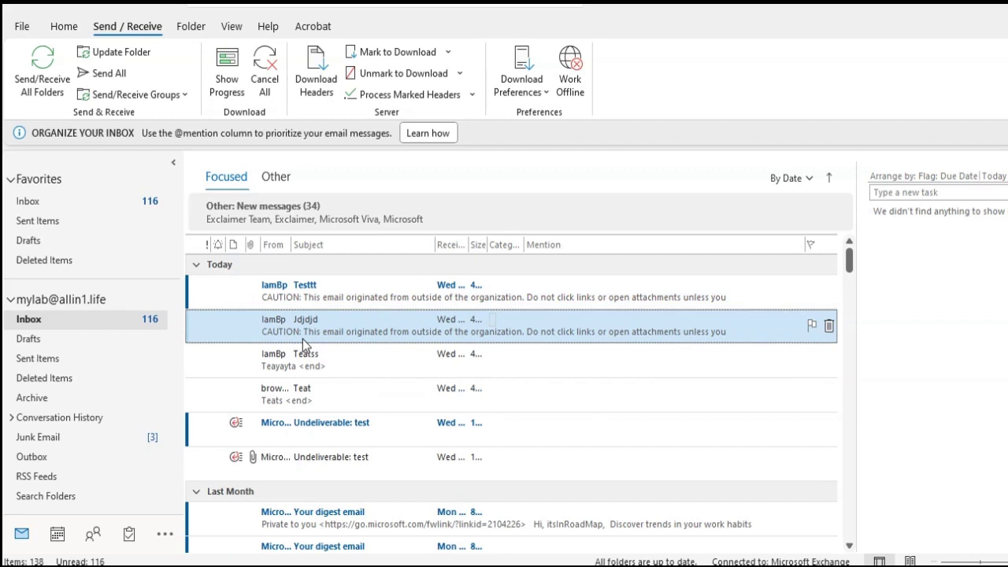
click(294, 297)
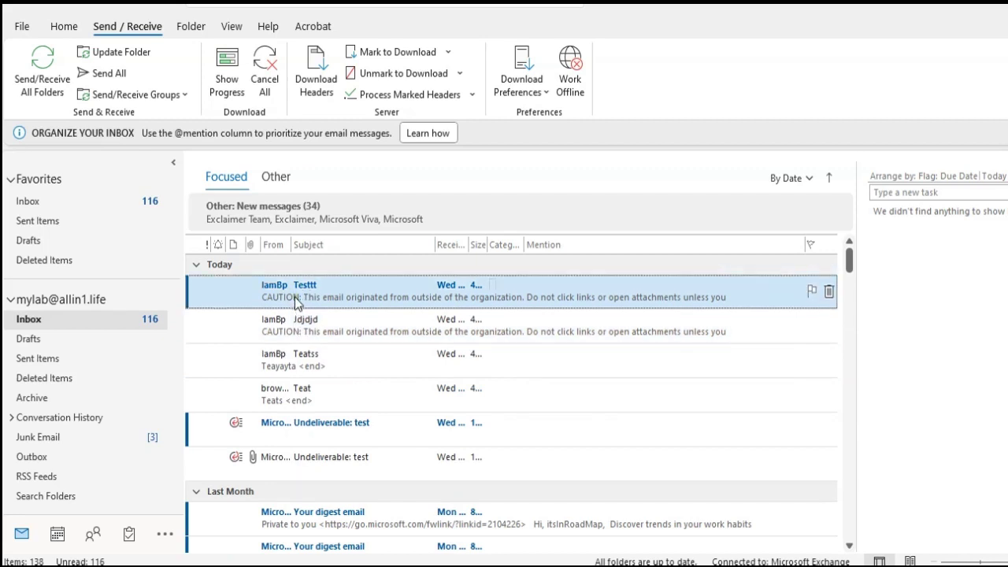
double_click(294, 296)
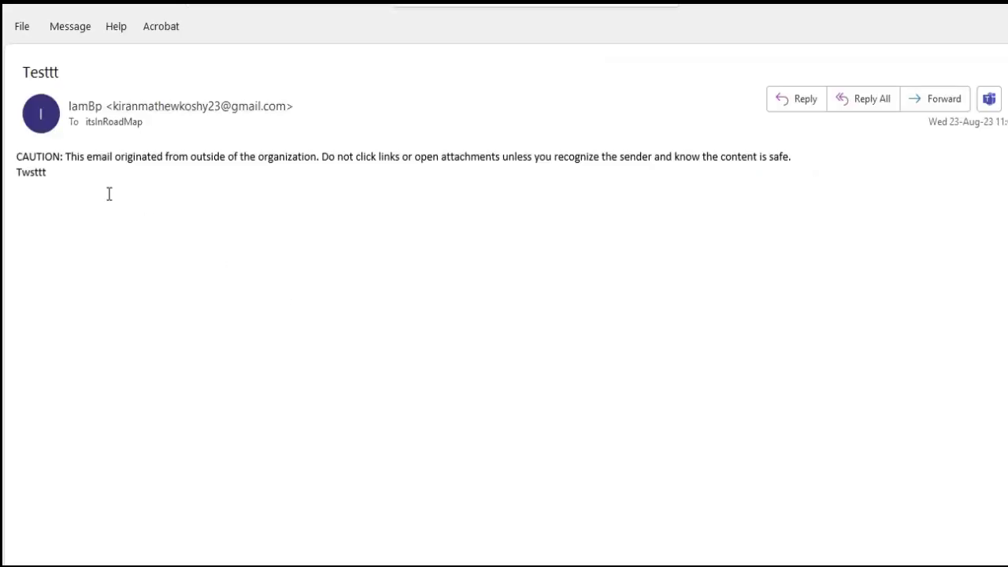